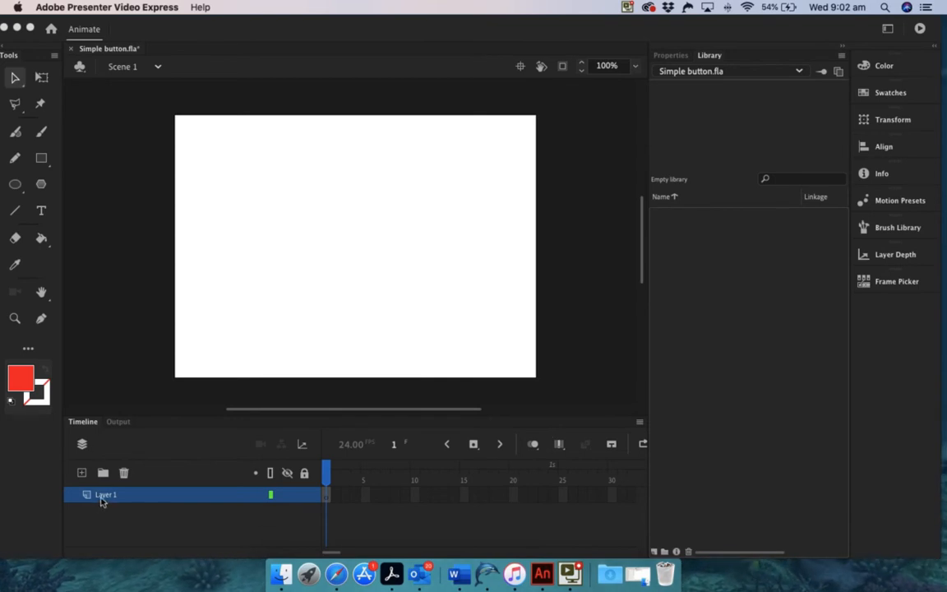
Rename Layer 1 to 'button' and draw a solid red circle near the stage centre.
{"action": "left_click", "coordinate": [105, 496]}
{"action": "double_click", "coordinate": [104, 495]}
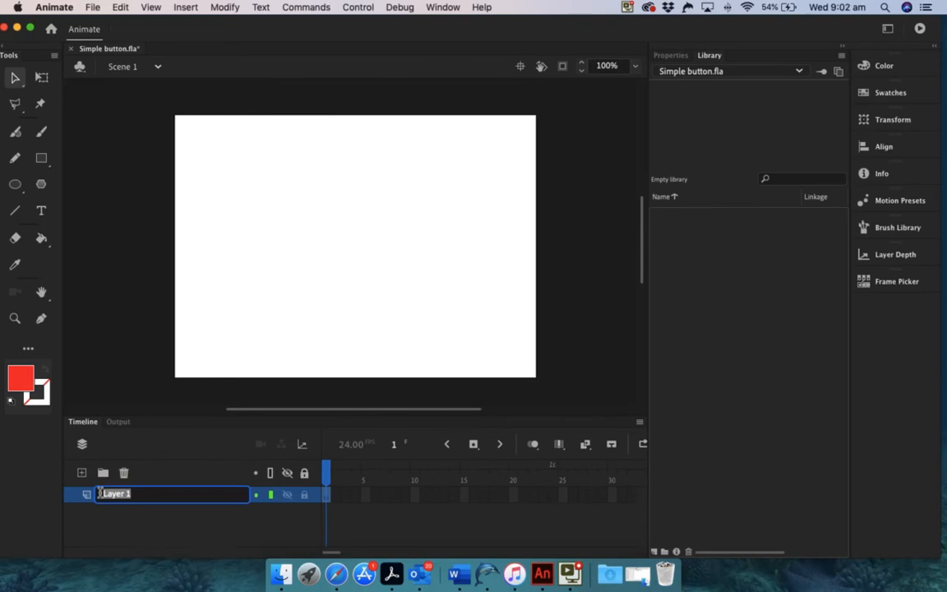
{"action": "type", "text": "button"}
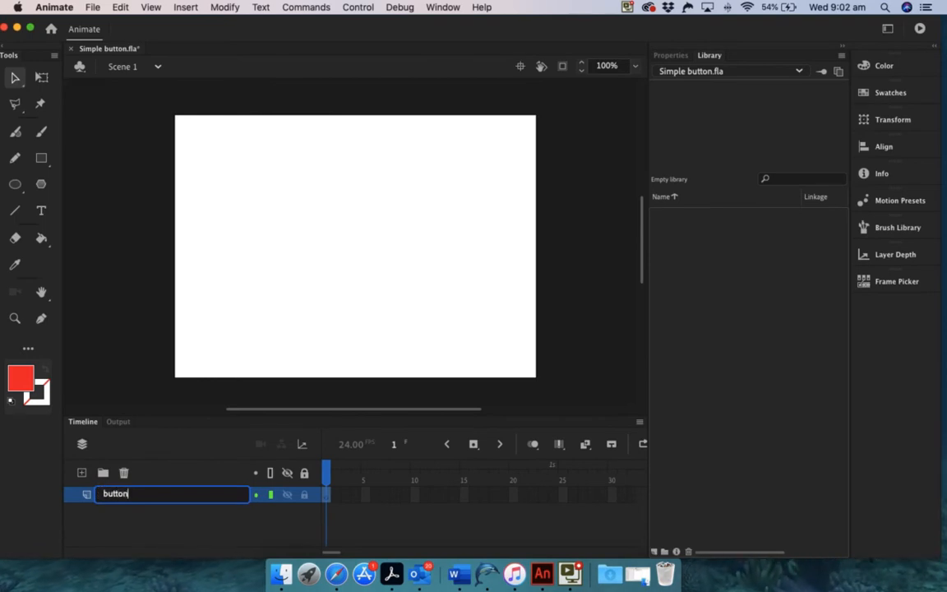
{"action": "key", "text": "Return"}
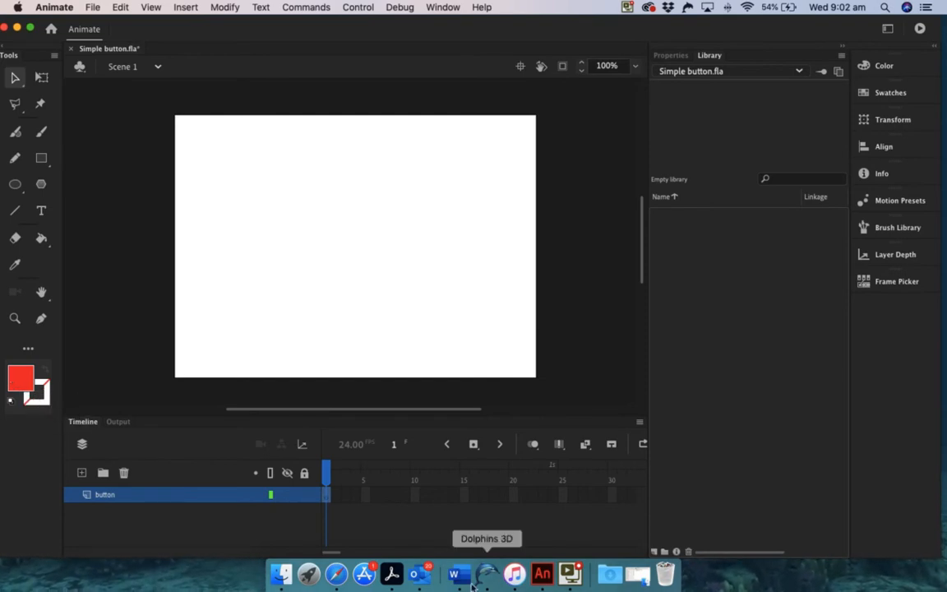
{"action": "left_click", "coordinate": [14, 184]}
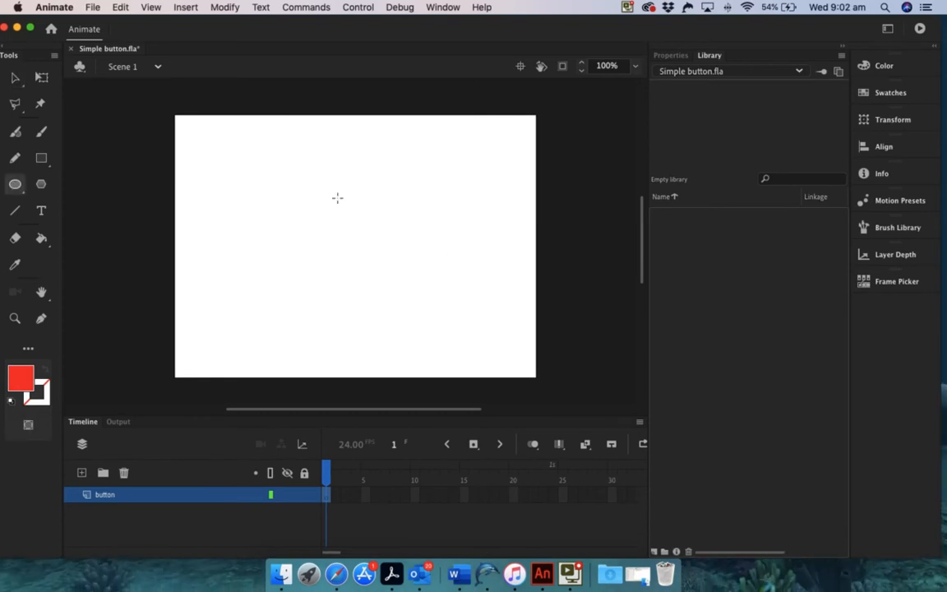
{"action": "left_click_drag", "start_coordinate": [309, 205], "coordinate": [396, 266]}
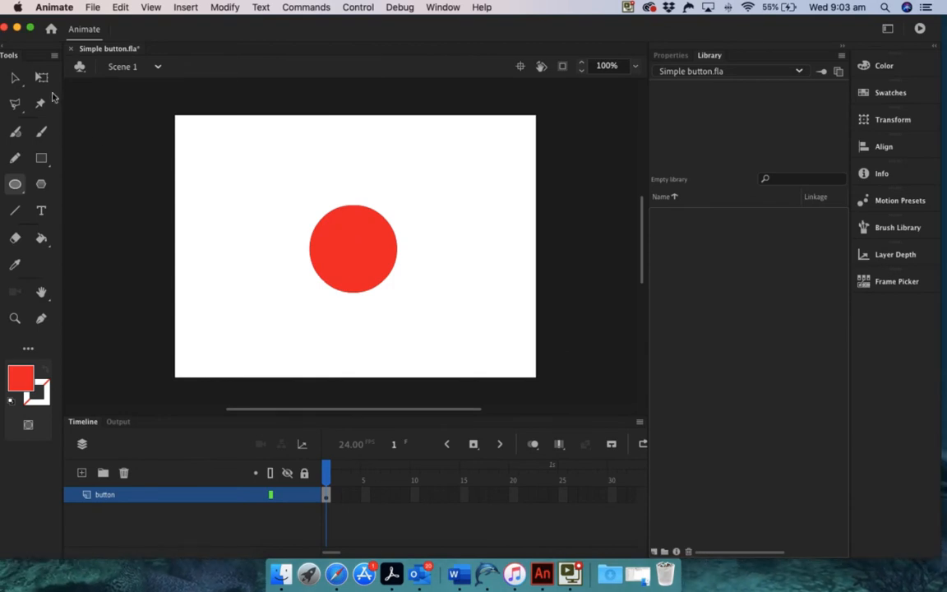
Select the whole red circle and convert it to a Button symbol named 'button'.
{"action": "left_click", "coordinate": [15, 77]}
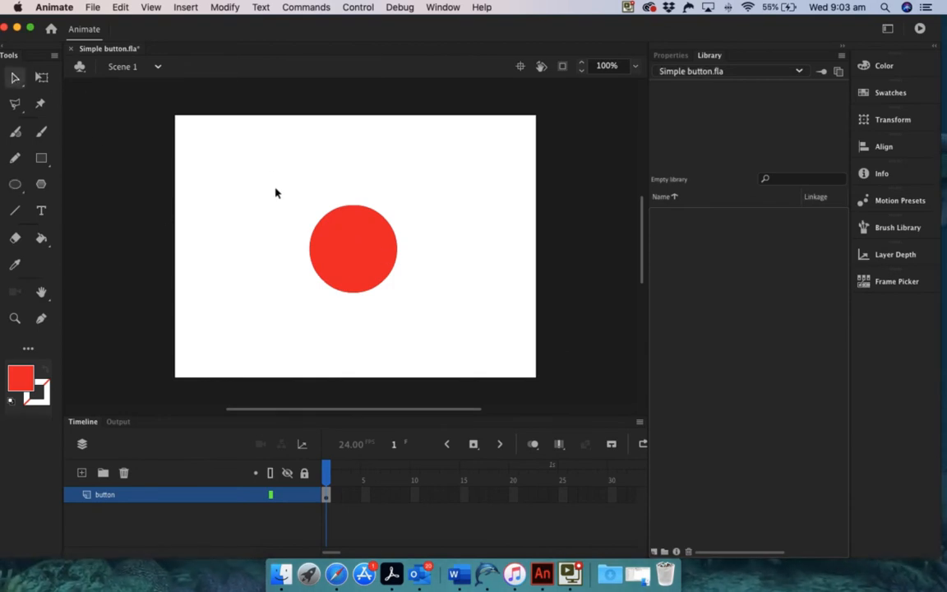
{"action": "left_click_drag", "start_coordinate": [282, 189], "coordinate": [427, 321]}
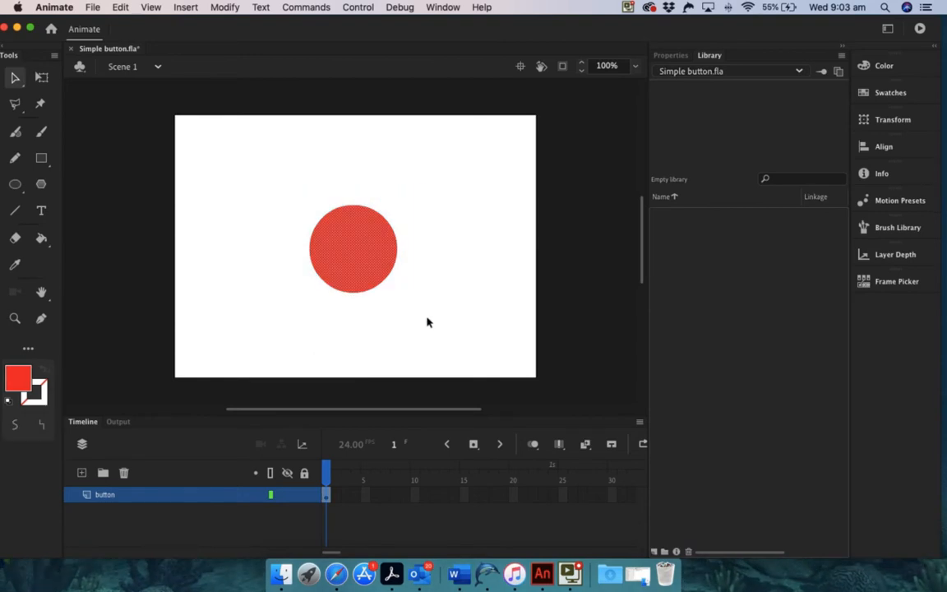
{"action": "left_click", "coordinate": [225, 7]}
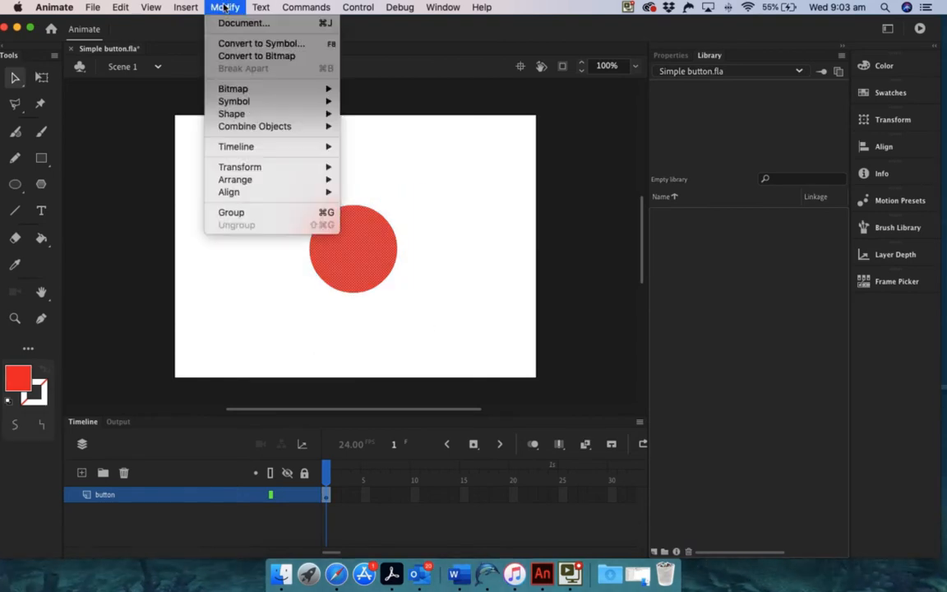
{"action": "left_click", "coordinate": [262, 42]}
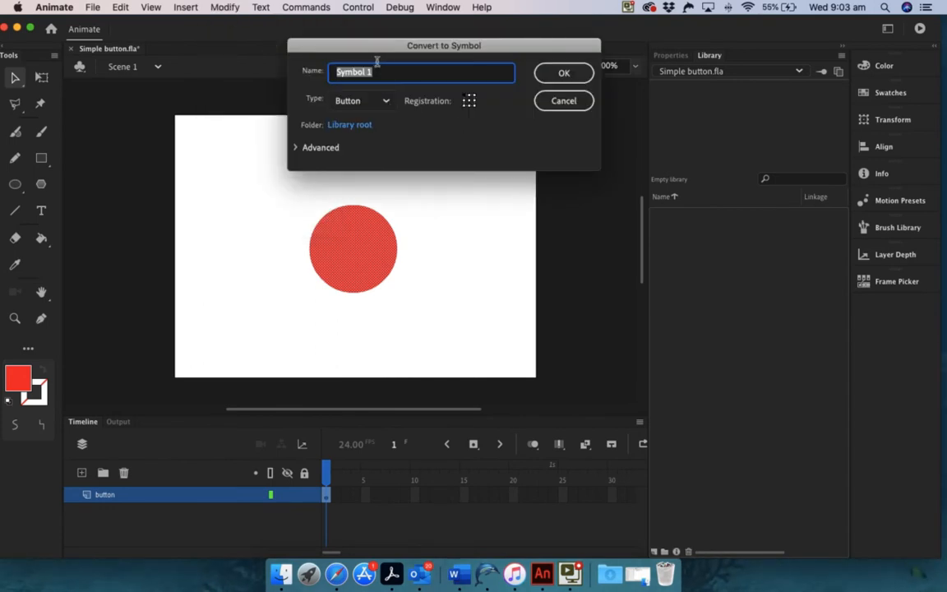
{"action": "type", "text": "butto"}
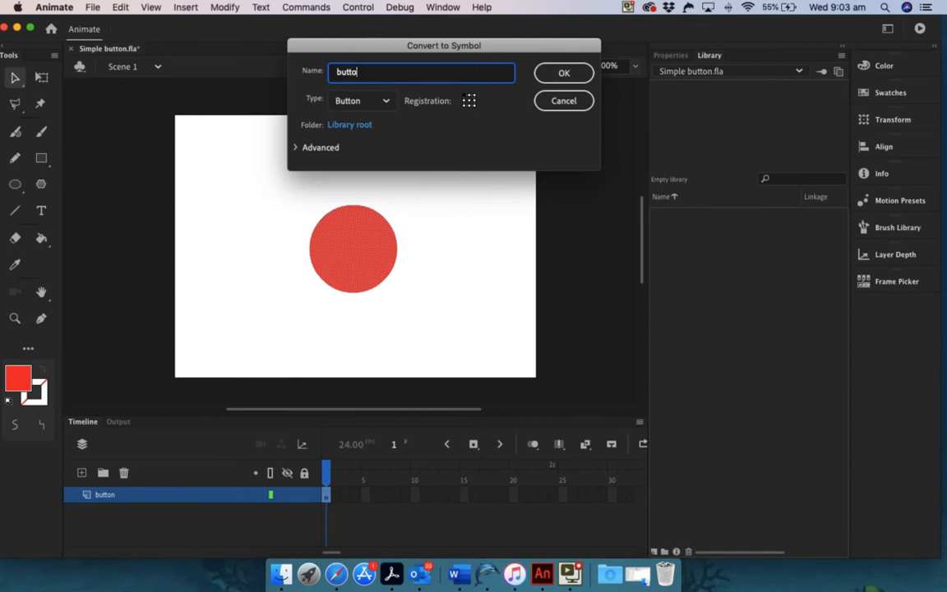
{"action": "type", "text": "n"}
{"action": "left_click", "coordinate": [387, 100]}
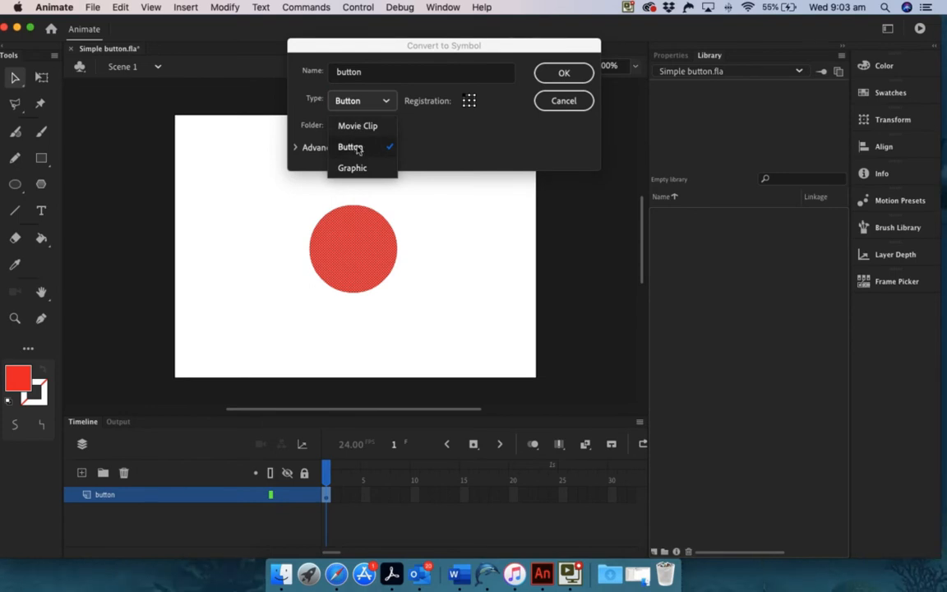
{"action": "left_click", "coordinate": [565, 72]}
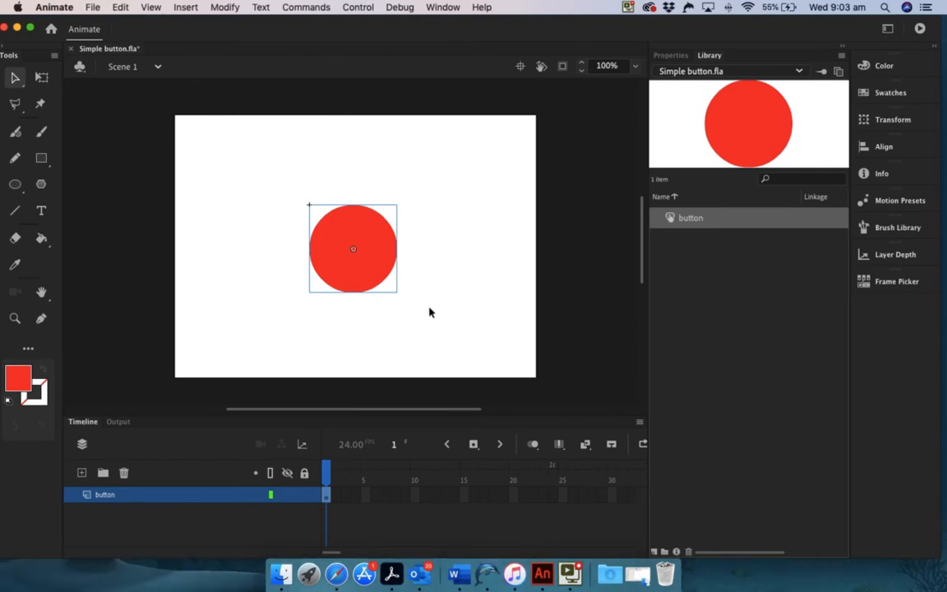
Enter the 'button' symbol from its stage instance to see the Up, Over, Down and Hit frames.
{"action": "double_click", "coordinate": [371, 236]}
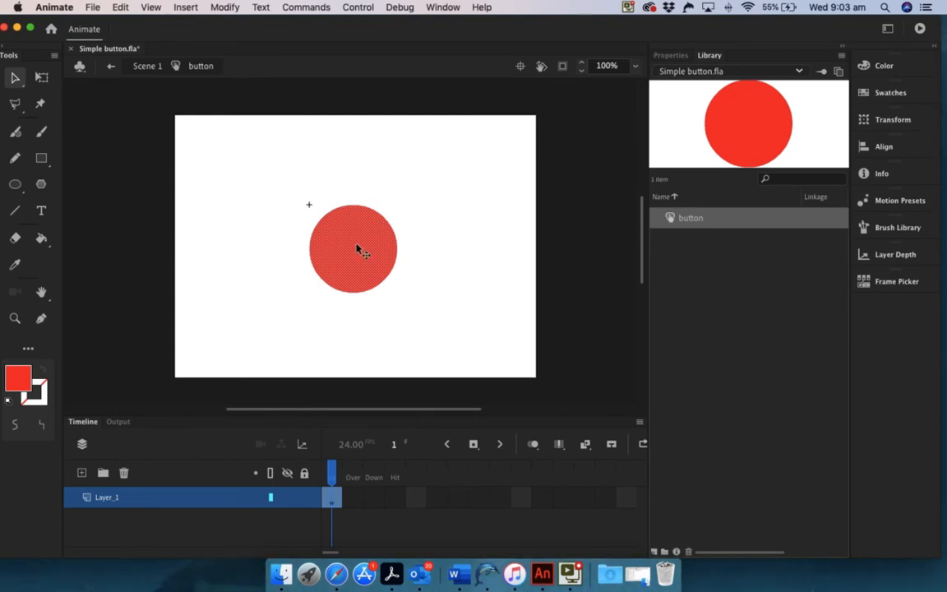
{"action": "scroll", "coordinate": [357, 248], "scroll_direction": "up", "scroll_amount": 2}
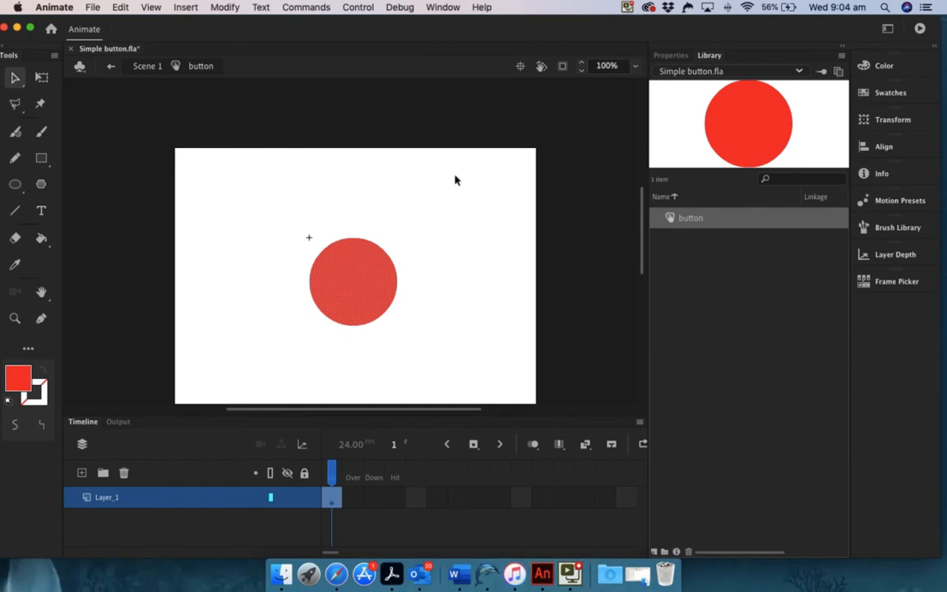
Insert an Over-state keyframe and give its circle a green fill.
{"action": "left_click", "coordinate": [353, 503]}
{"action": "right_click", "coordinate": [350, 499]}
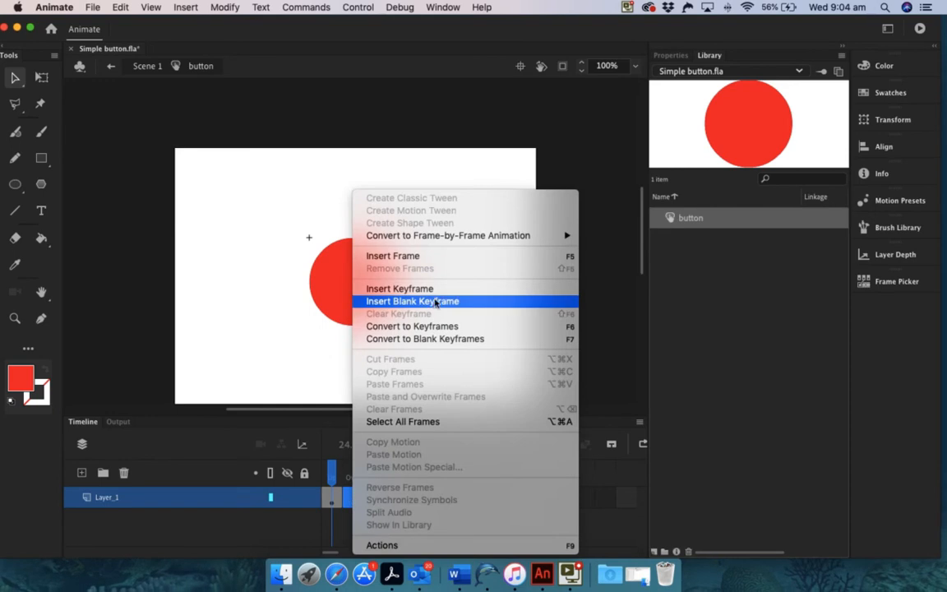
{"action": "left_click", "coordinate": [419, 289]}
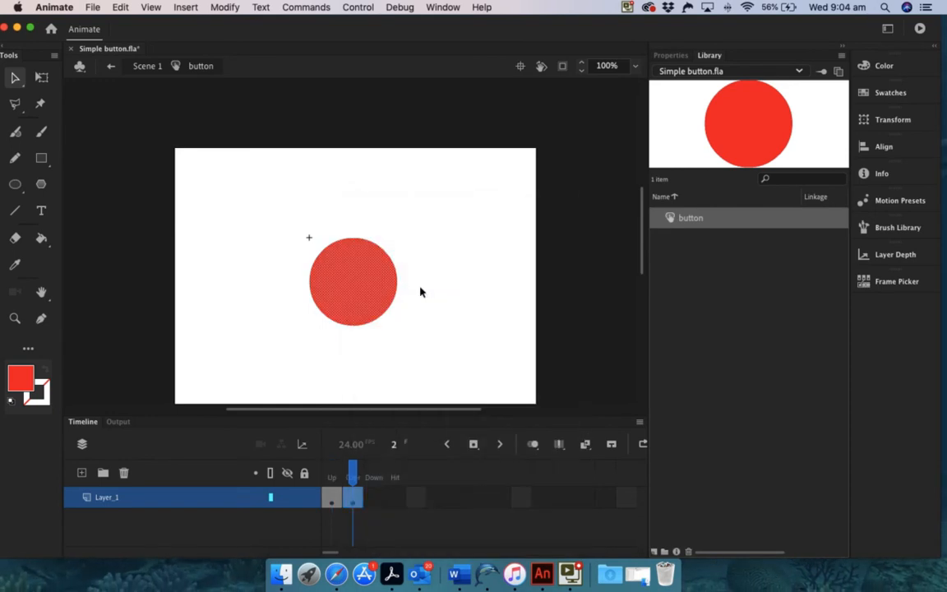
{"action": "left_click", "coordinate": [24, 381]}
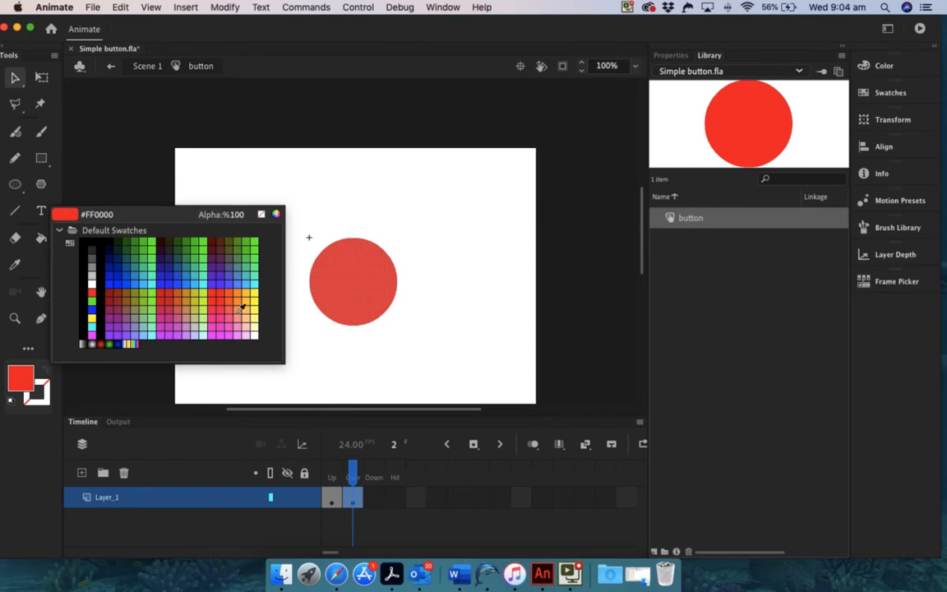
{"action": "left_click", "coordinate": [144, 247]}
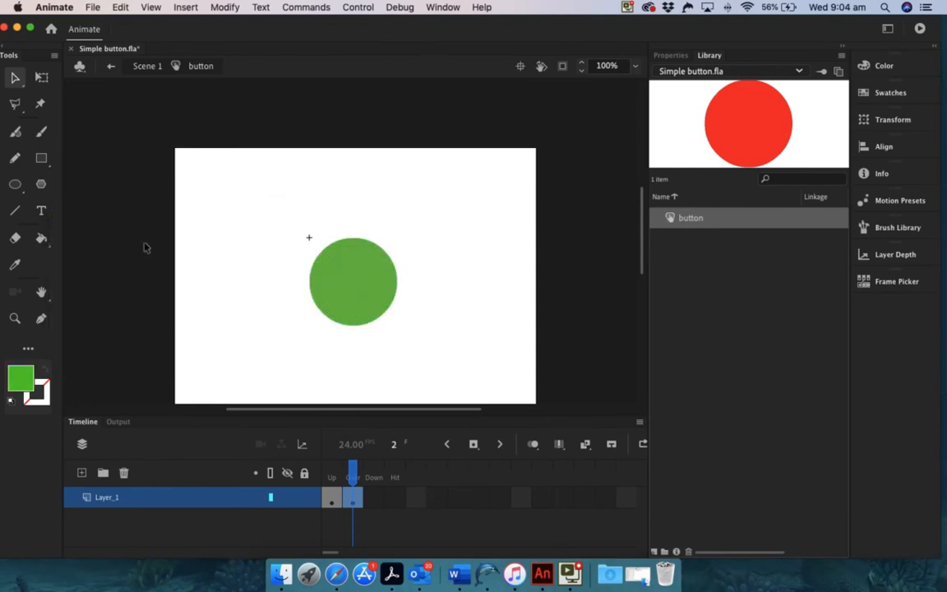
Insert a Down-state keyframe and fill its circle blue (#3333FF).
{"action": "right_click", "coordinate": [372, 495]}
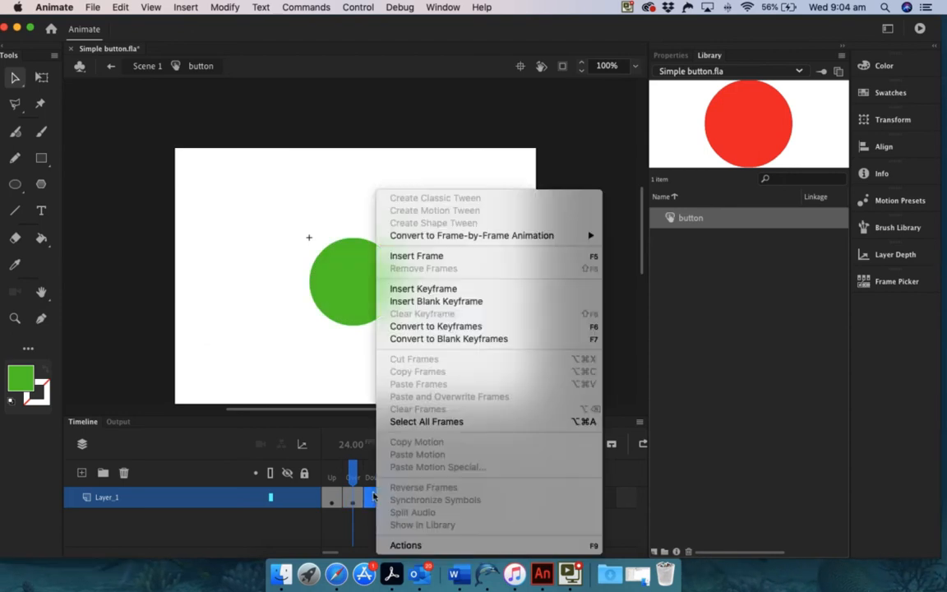
{"action": "left_click", "coordinate": [430, 292]}
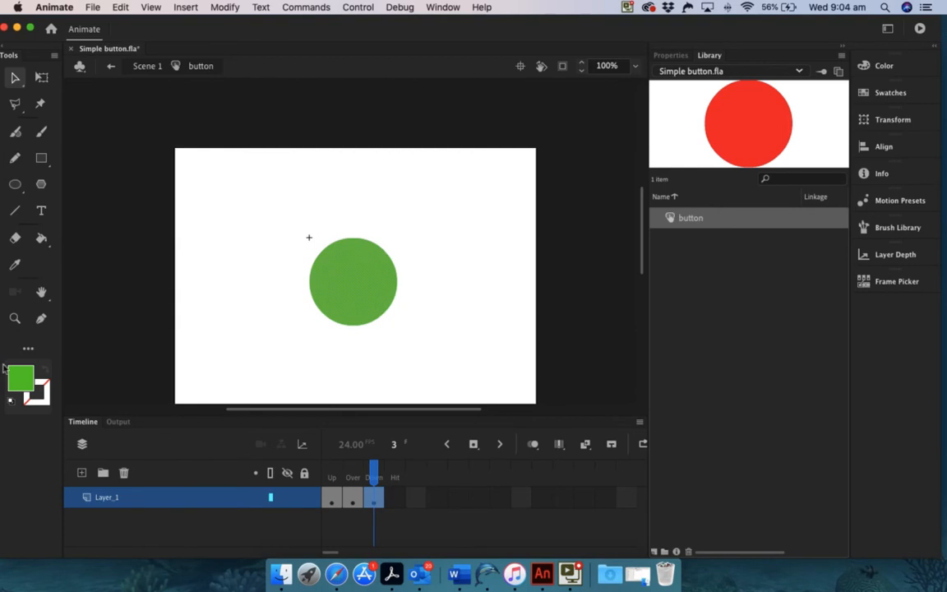
{"action": "left_click", "coordinate": [15, 376]}
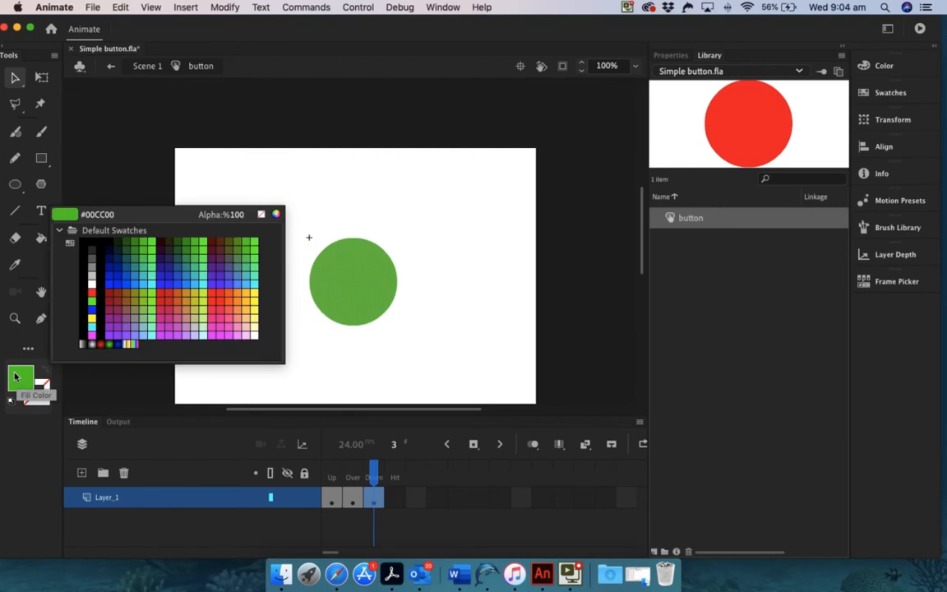
{"action": "left_click", "coordinate": [175, 267]}
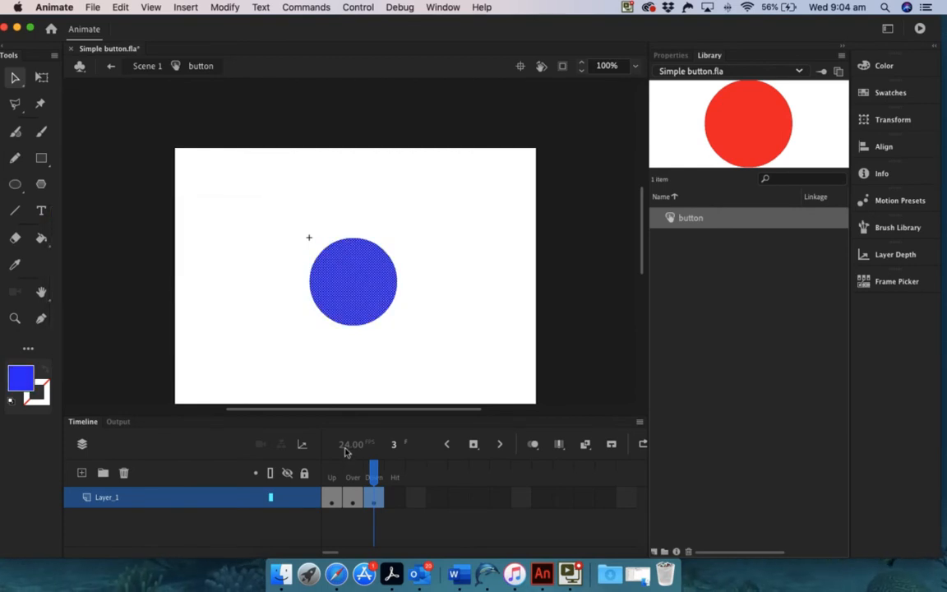
Insert a Hit keyframe, then nudge the Down-state blue circle slightly to the right.
{"action": "right_click", "coordinate": [390, 499]}
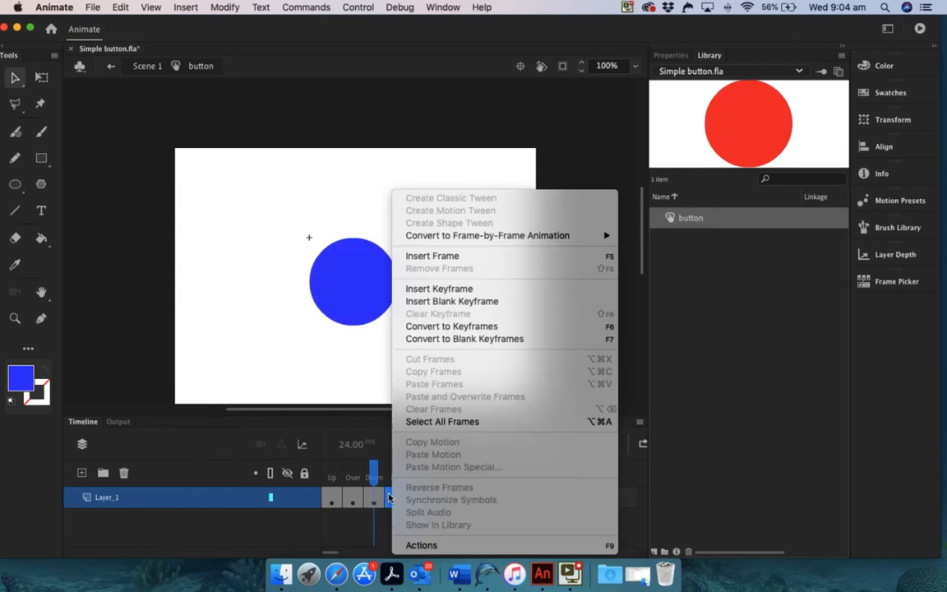
{"action": "left_click", "coordinate": [450, 289]}
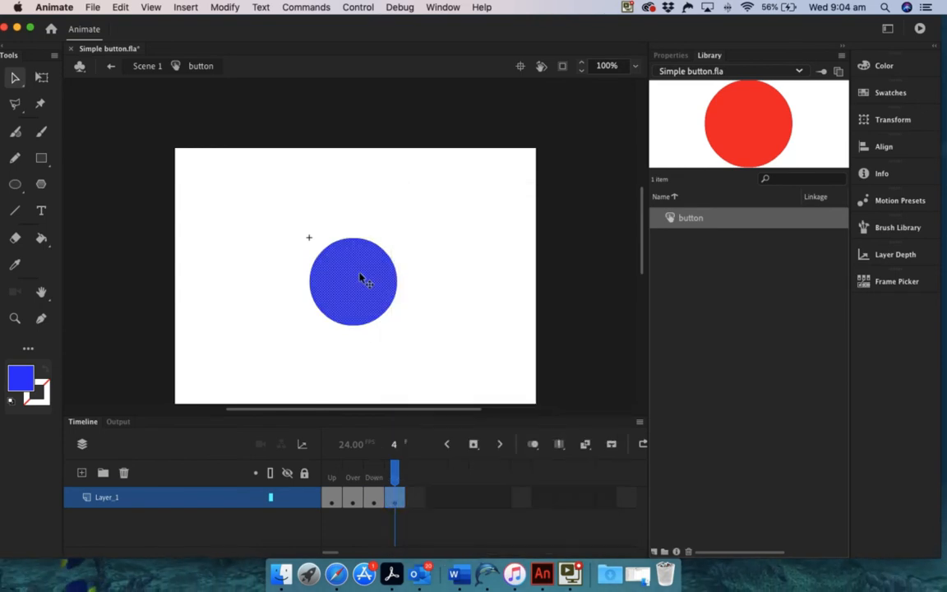
{"action": "left_click", "coordinate": [374, 499]}
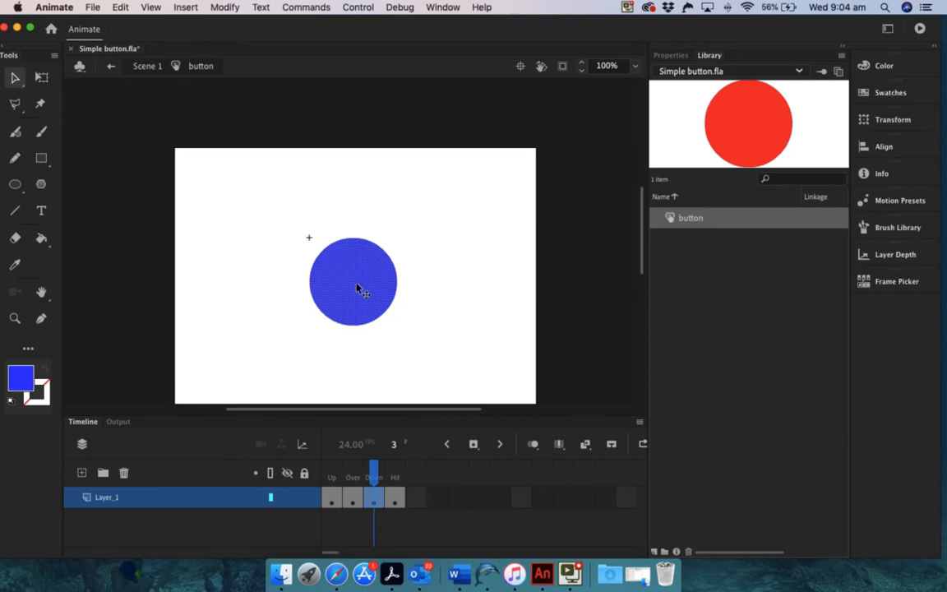
{"action": "left_click_drag", "start_coordinate": [359, 288], "coordinate": [367, 291]}
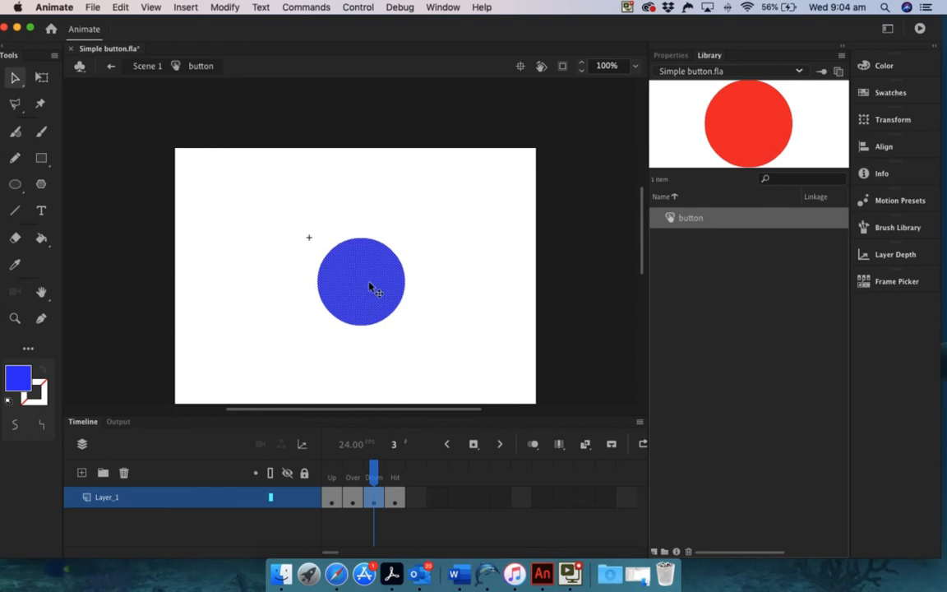
{"action": "left_click_drag", "start_coordinate": [374, 476], "coordinate": [330, 474]}
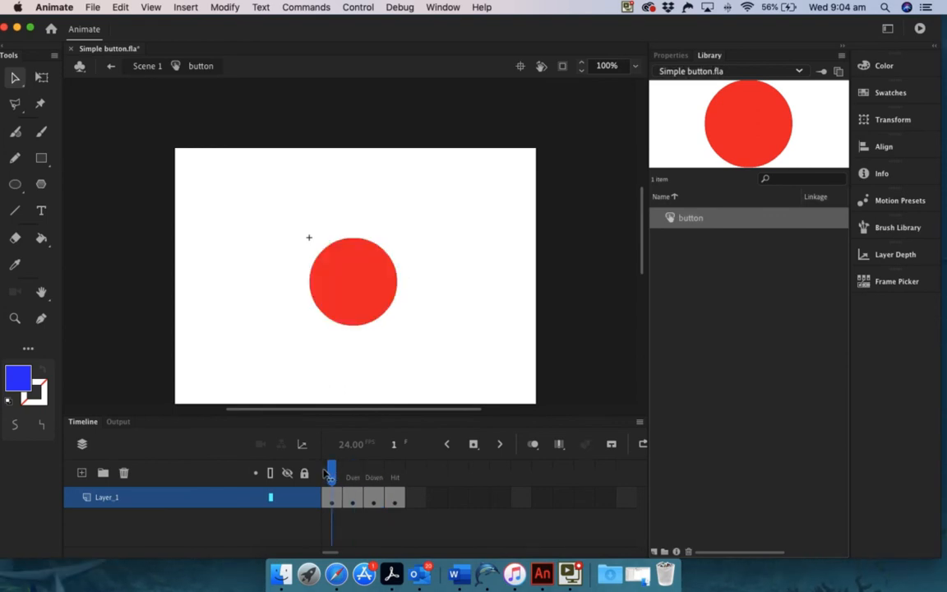
Return to Scene 1 and test the movie, playing Simple button.swf in its own window.
{"action": "left_click", "coordinate": [146, 68]}
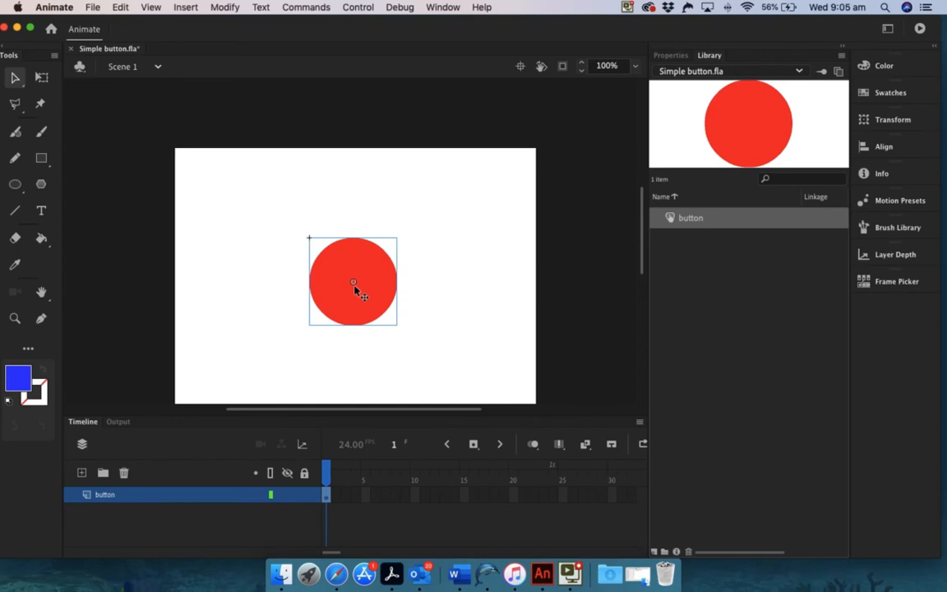
{"action": "left_click", "coordinate": [358, 7]}
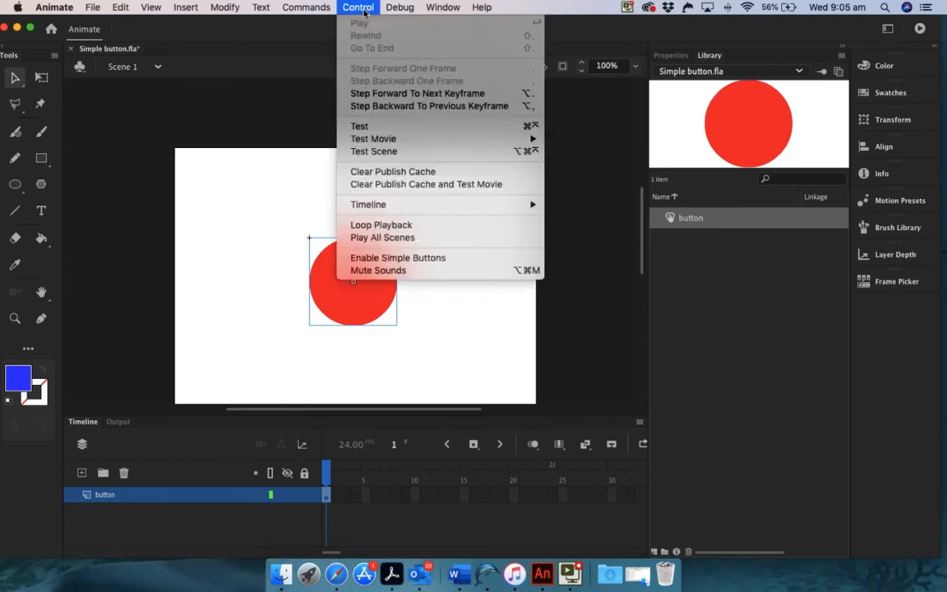
{"action": "left_click", "coordinate": [359, 128]}
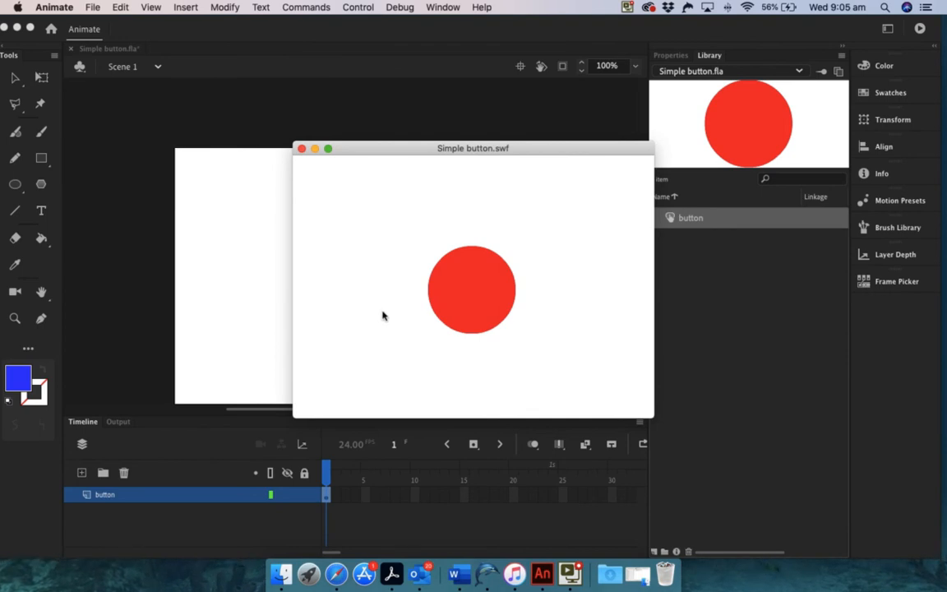
{"action": "left_click", "coordinate": [463, 295]}
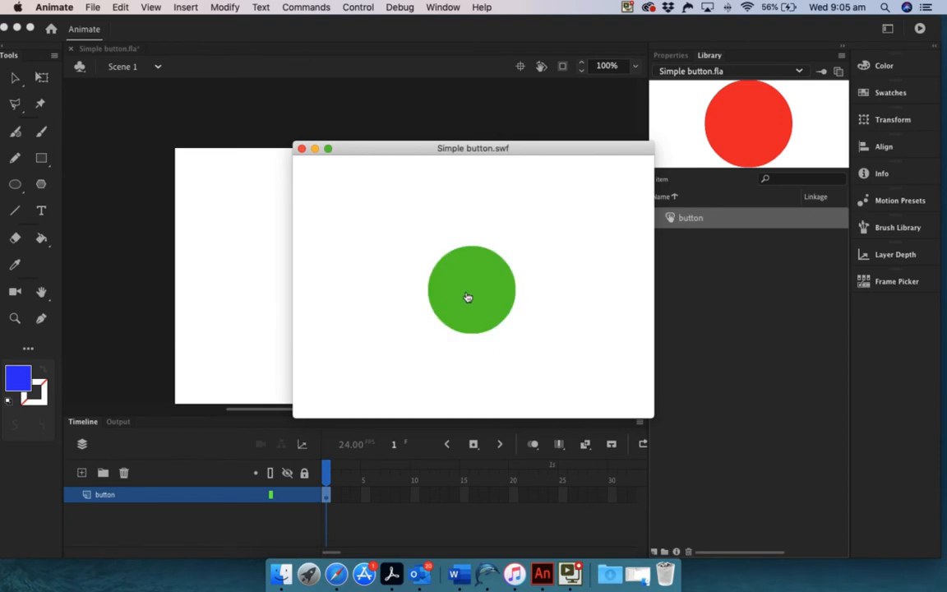
{"action": "left_click", "coordinate": [466, 297]}
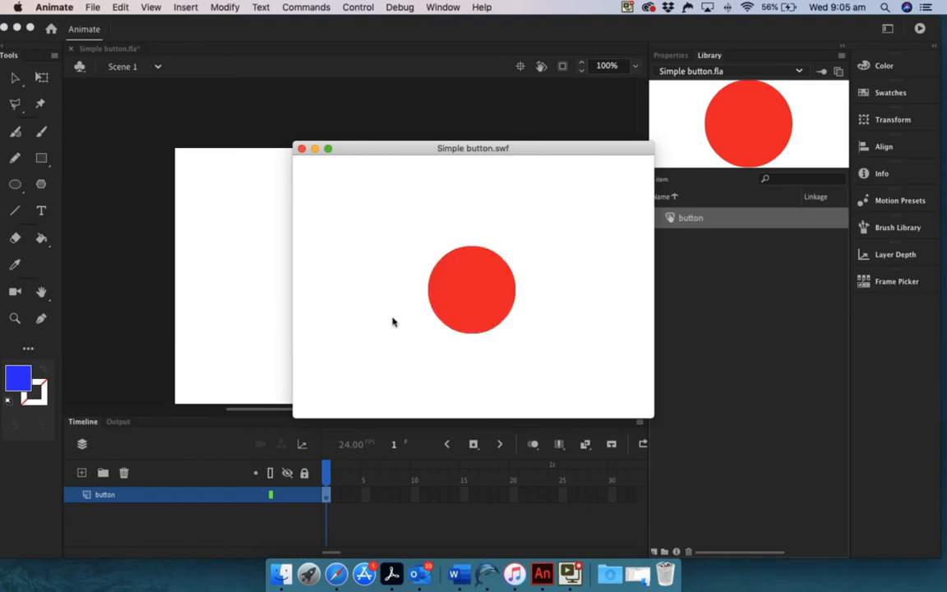
{"action": "left_click", "coordinate": [457, 299]}
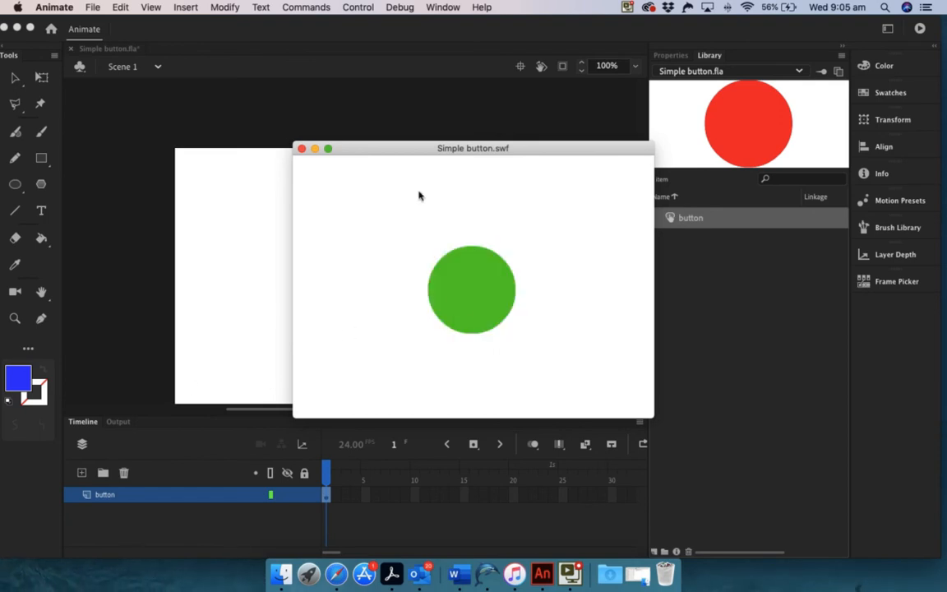